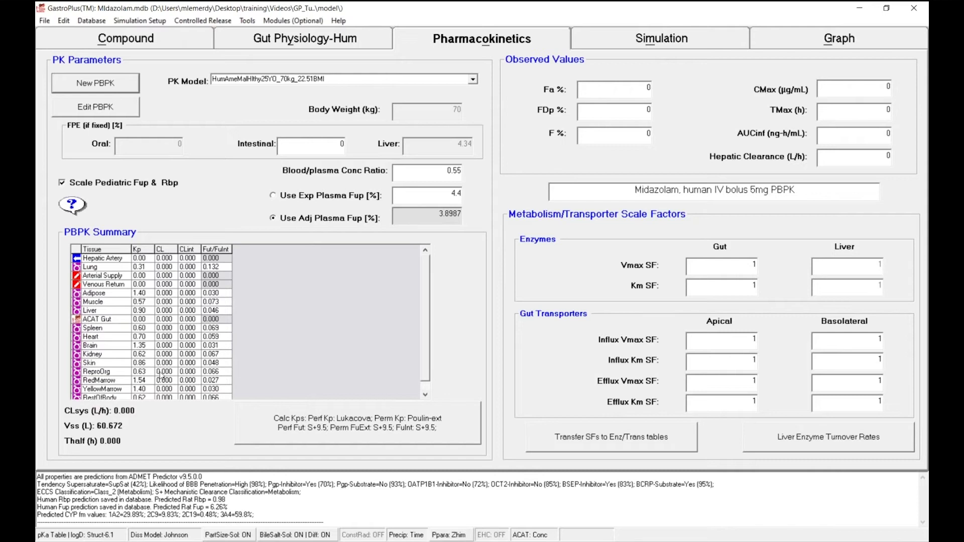
- Show Excel's MidazolamCYP metab sheet with CYP3A4 Vmax 0.85 and Km 3.7
{"action": "scroll", "coordinate": [160, 379], "scroll_direction": "down", "scroll_amount": 1}
{"action": "key", "text": "alt+Tab"}
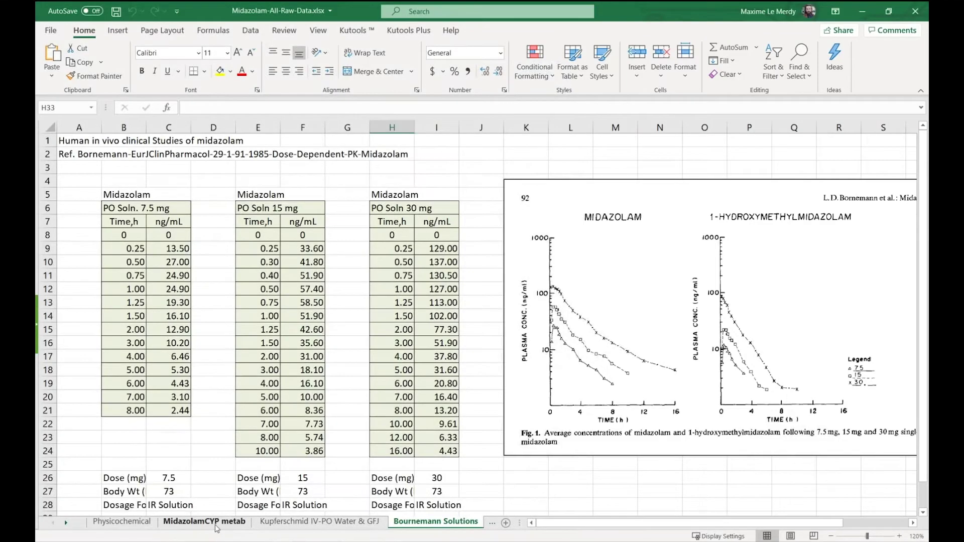
{"action": "left_click", "coordinate": [216, 524]}
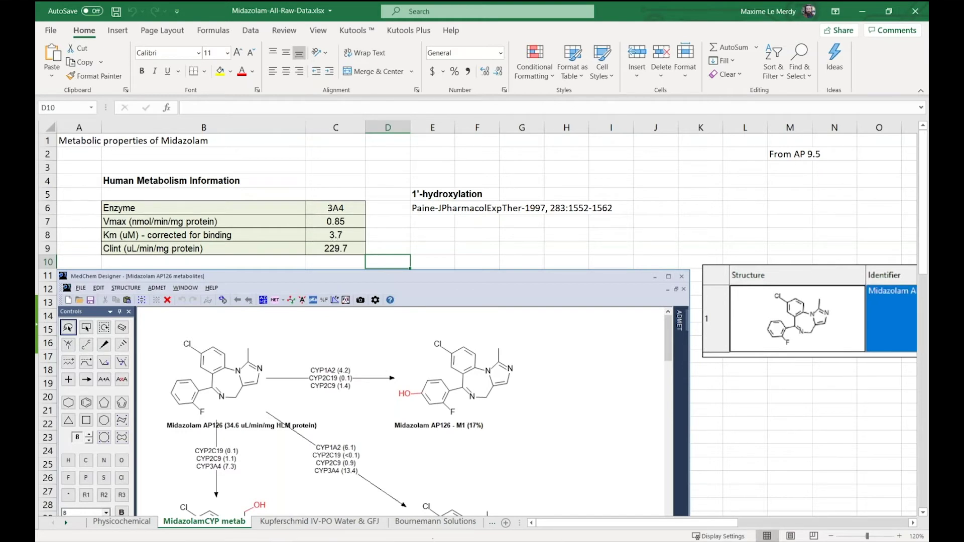
- Open midazolam's Enzyme Table from the Compound page, saving the pending PK model changes
{"action": "left_click", "coordinate": [447, 497]}
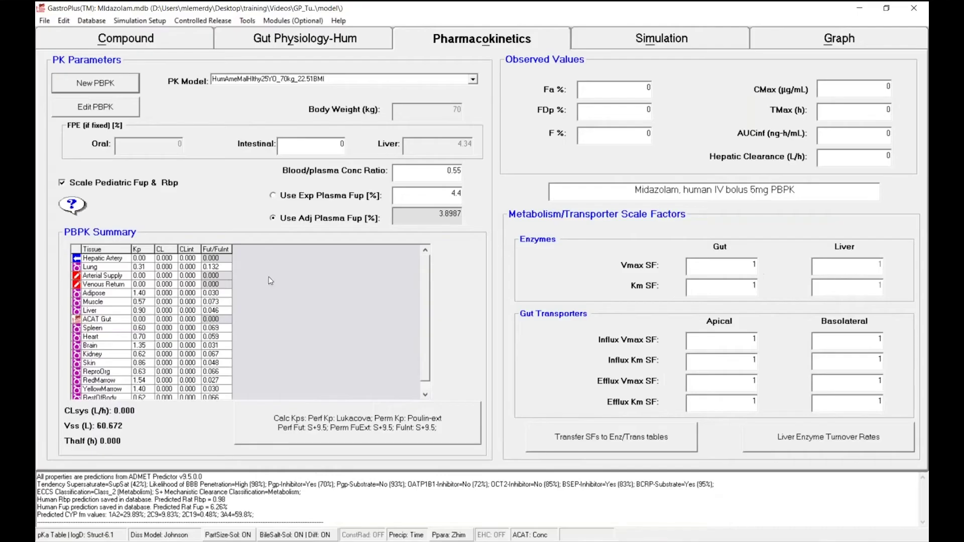
{"action": "left_click", "coordinate": [134, 44]}
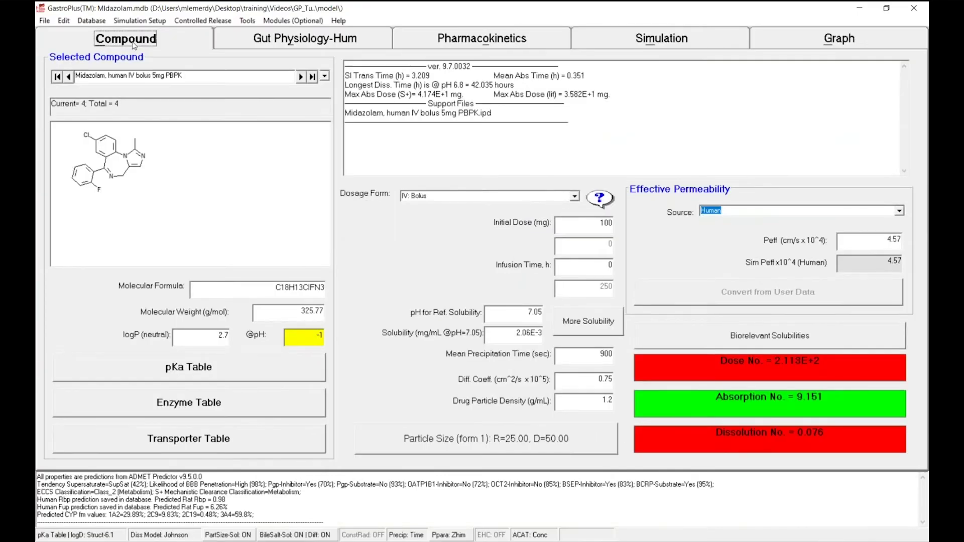
{"action": "left_click", "coordinate": [104, 400]}
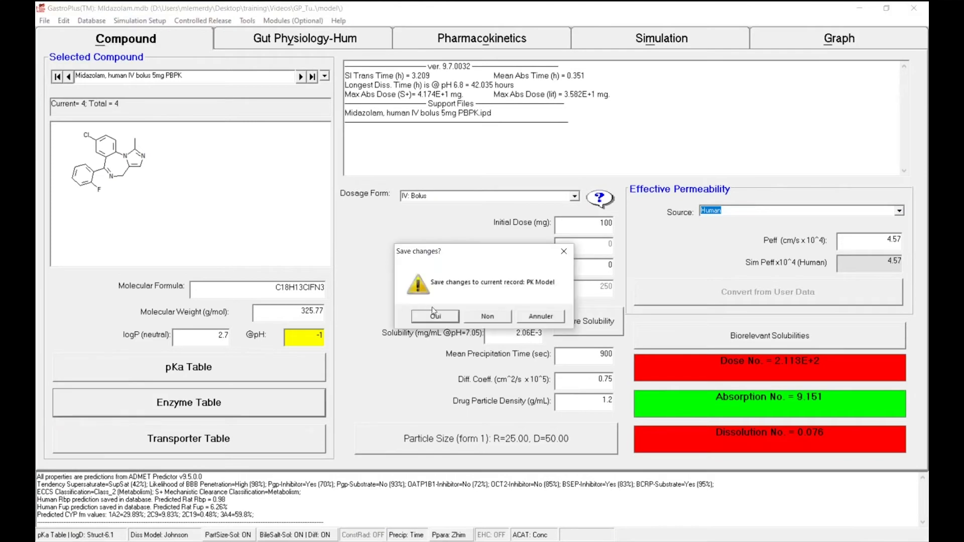
{"action": "left_click", "coordinate": [441, 318]}
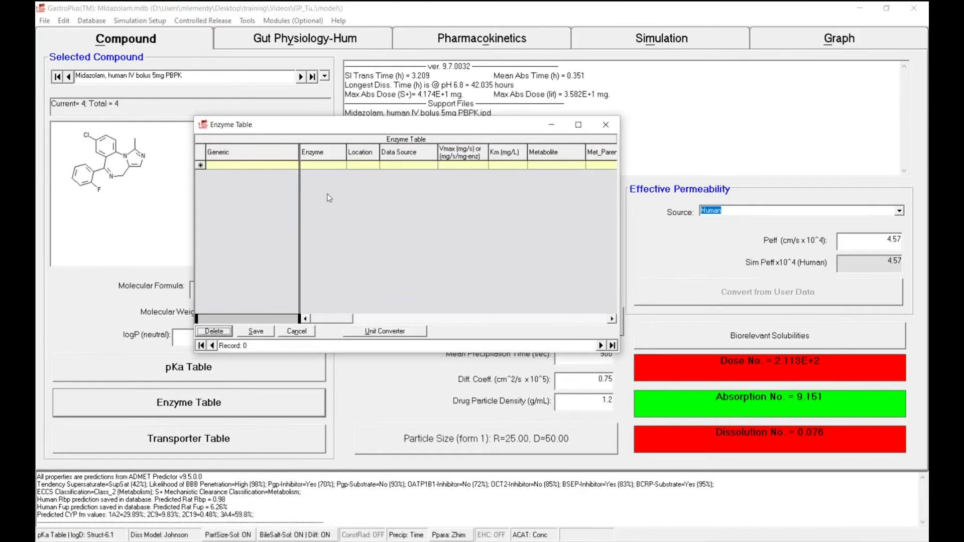
- Add a 3A4 enzyme row with its location set to PBPK
{"action": "left_click", "coordinate": [342, 167]}
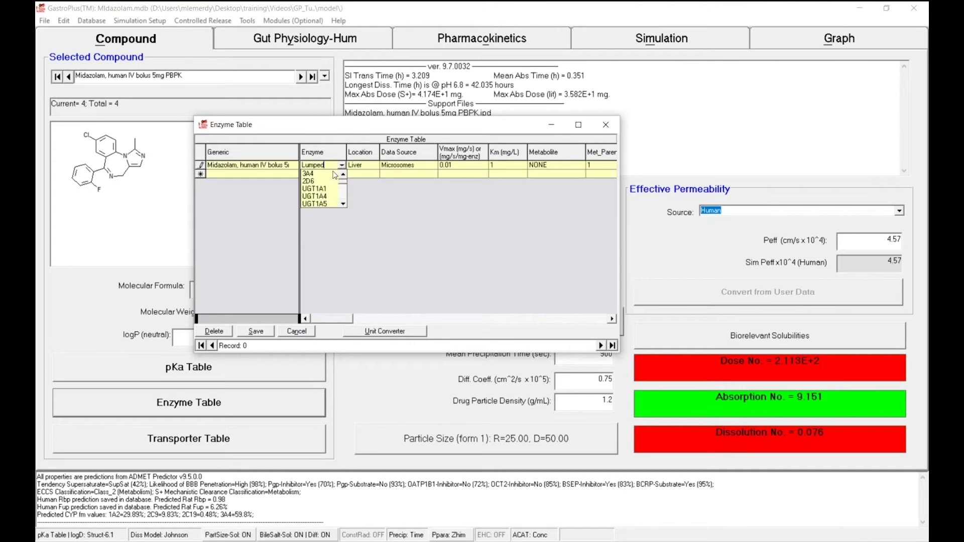
{"action": "left_click", "coordinate": [335, 174]}
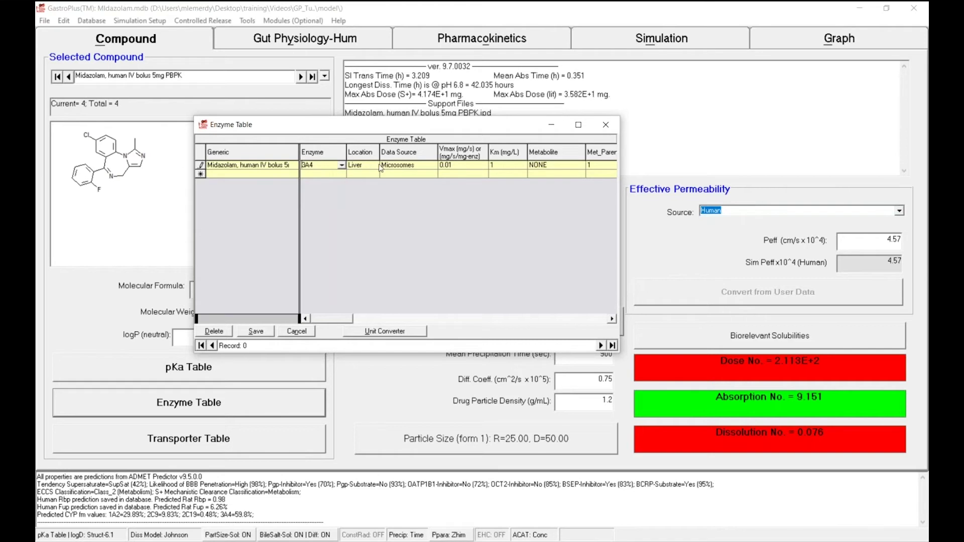
{"action": "left_click", "coordinate": [376, 168]}
{"action": "left_click", "coordinate": [376, 168]}
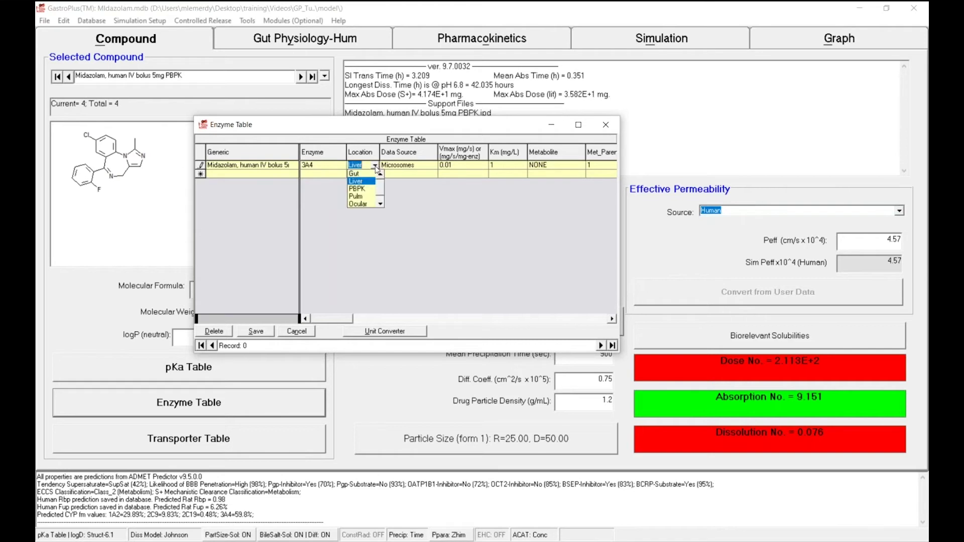
{"action": "left_click", "coordinate": [362, 189]}
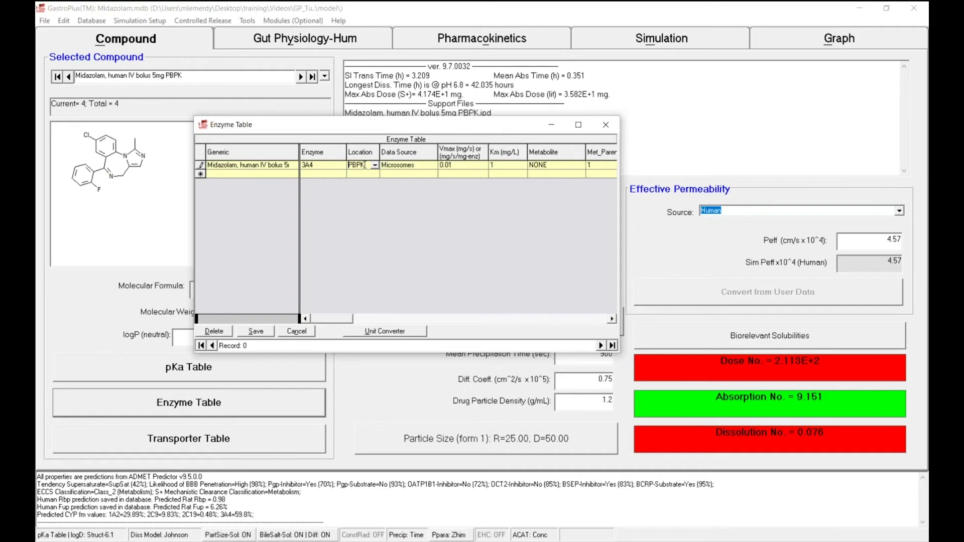
- Add a second 3A4 enzyme row with its location set to Gut
{"action": "left_click", "coordinate": [343, 173]}
{"action": "left_click", "coordinate": [341, 173]}
{"action": "left_click", "coordinate": [336, 183]}
{"action": "left_click", "coordinate": [361, 174]}
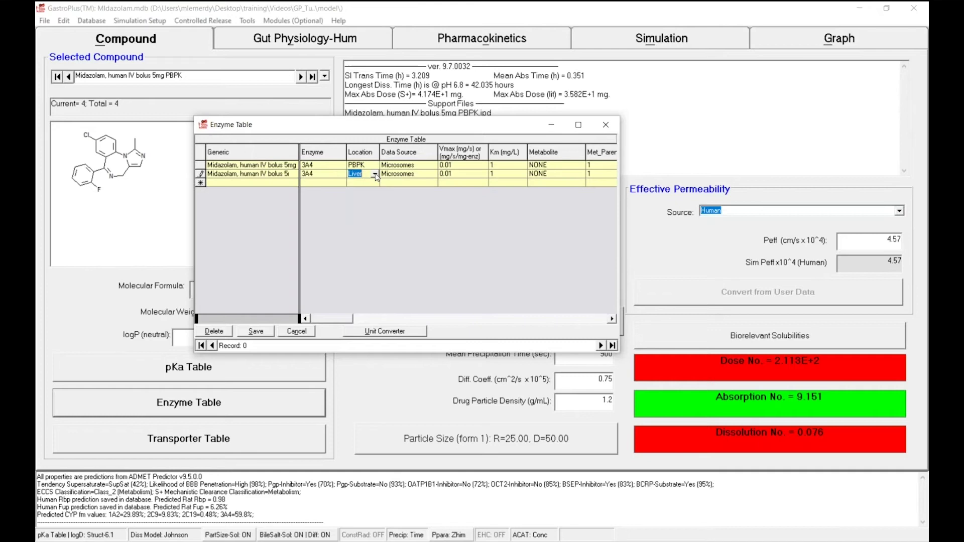
{"action": "left_click", "coordinate": [375, 174]}
{"action": "left_click", "coordinate": [367, 184]}
{"action": "left_click", "coordinate": [375, 175]}
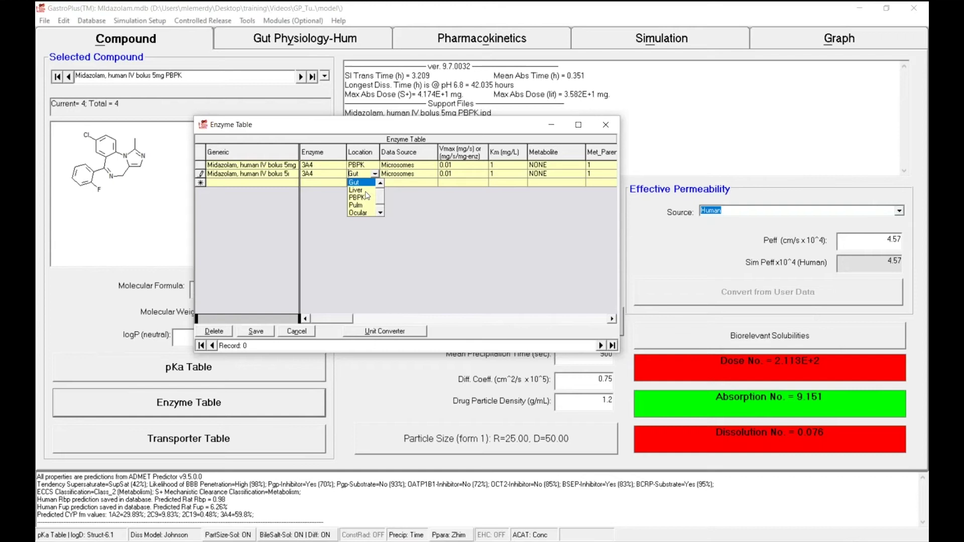
{"action": "left_click", "coordinate": [345, 130]}
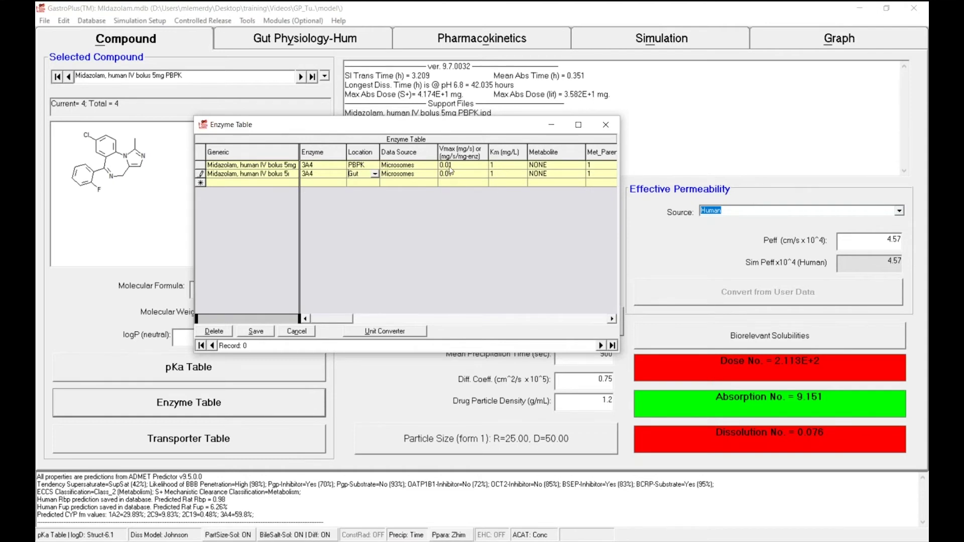
{"action": "left_click", "coordinate": [352, 333]}
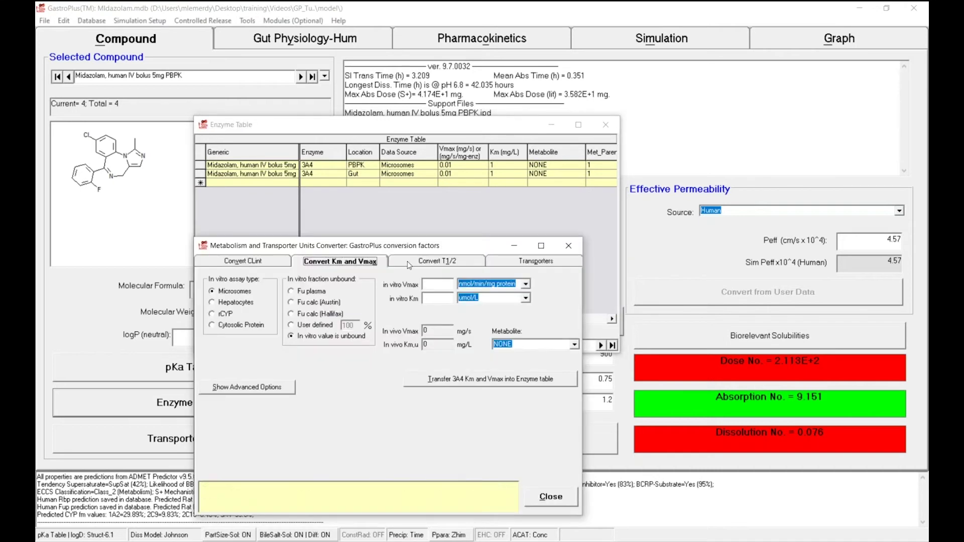
- Browse the converter's CLint, half-life and transporter pages, then return to Km and Vmax
{"action": "left_click_drag", "start_coordinate": [407, 249], "coordinate": [437, 246]}
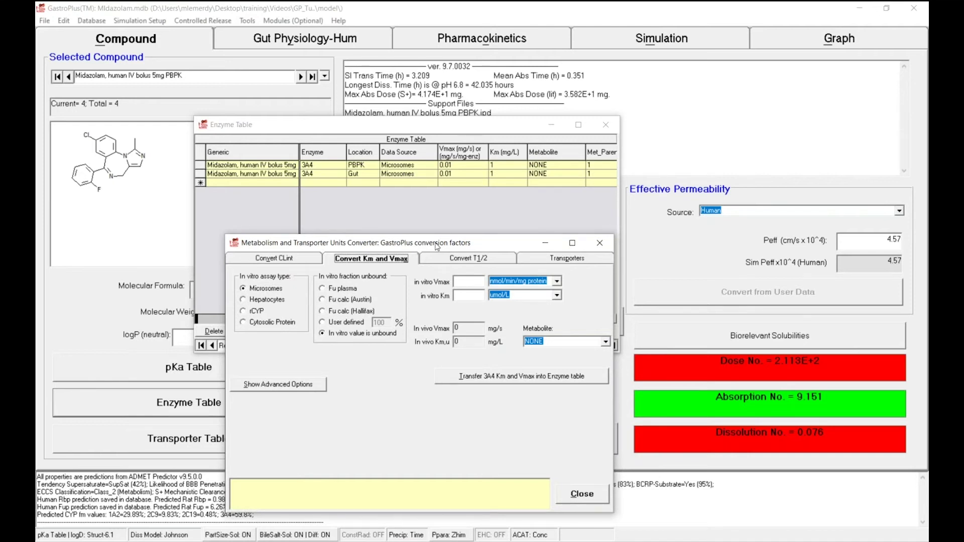
{"action": "left_click", "coordinate": [299, 263]}
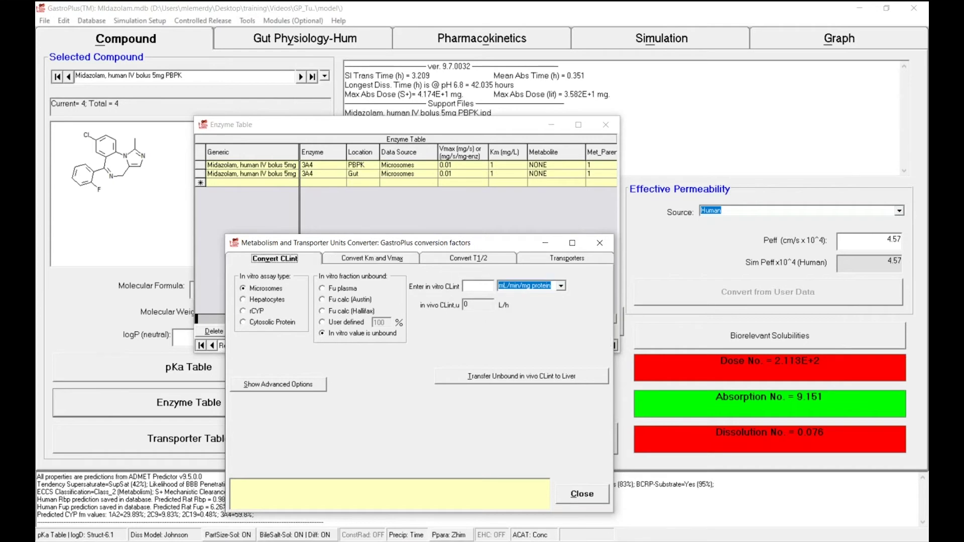
{"action": "left_click", "coordinate": [461, 258]}
{"action": "left_click", "coordinate": [549, 259]}
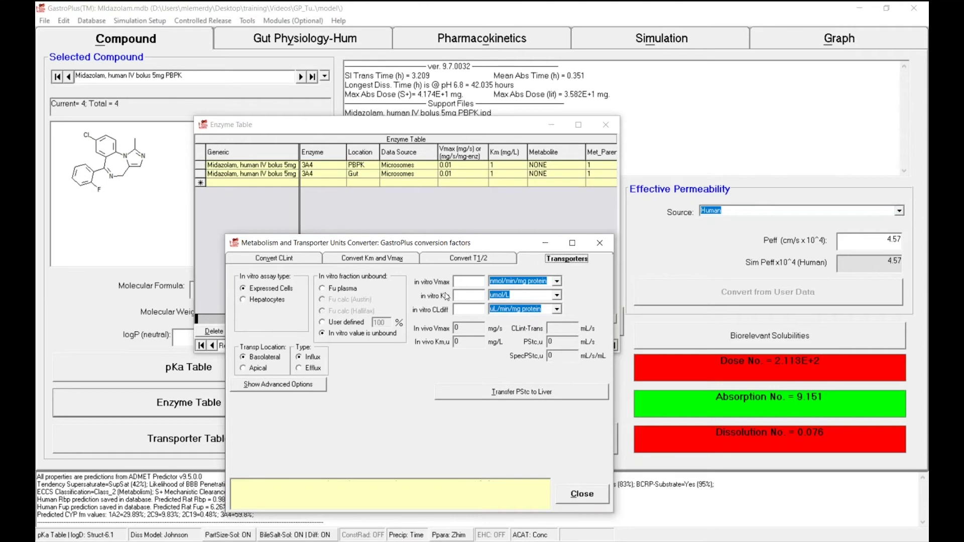
{"action": "left_click", "coordinate": [386, 261]}
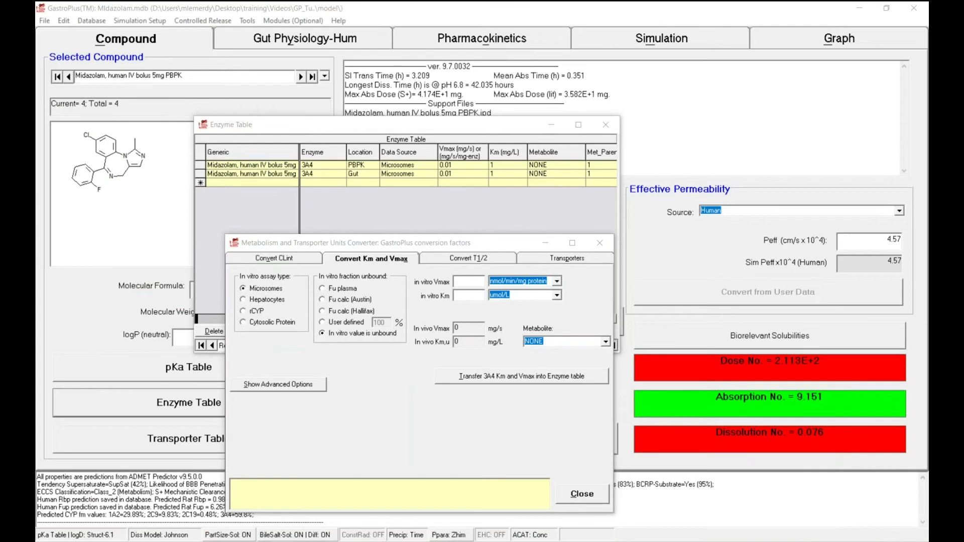
- Convert in vitro Vmax 0.85 nmol/min/mg protein and Km 3.7 umol/L, transferring them to both 3A4 rows
{"action": "left_click", "coordinate": [467, 282]}
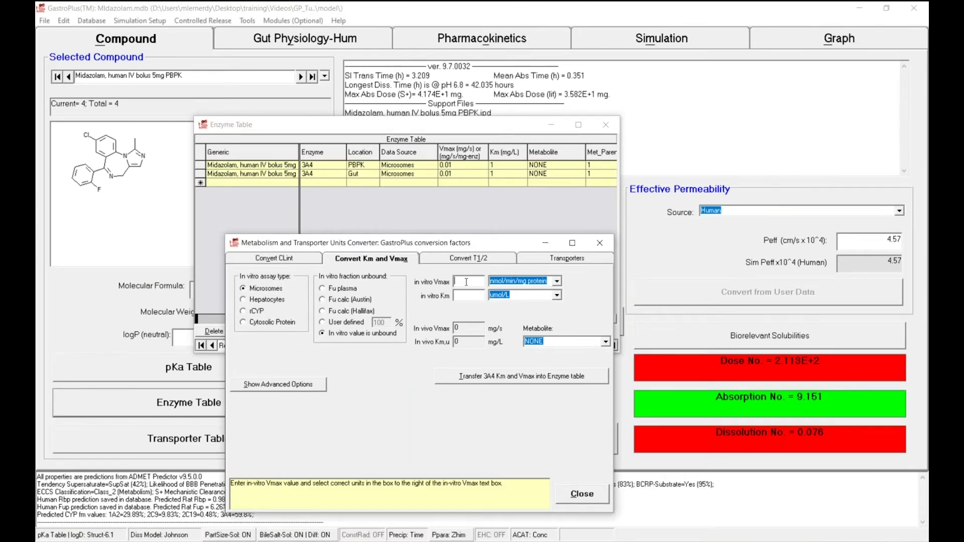
{"action": "type", "text": "0.85"}
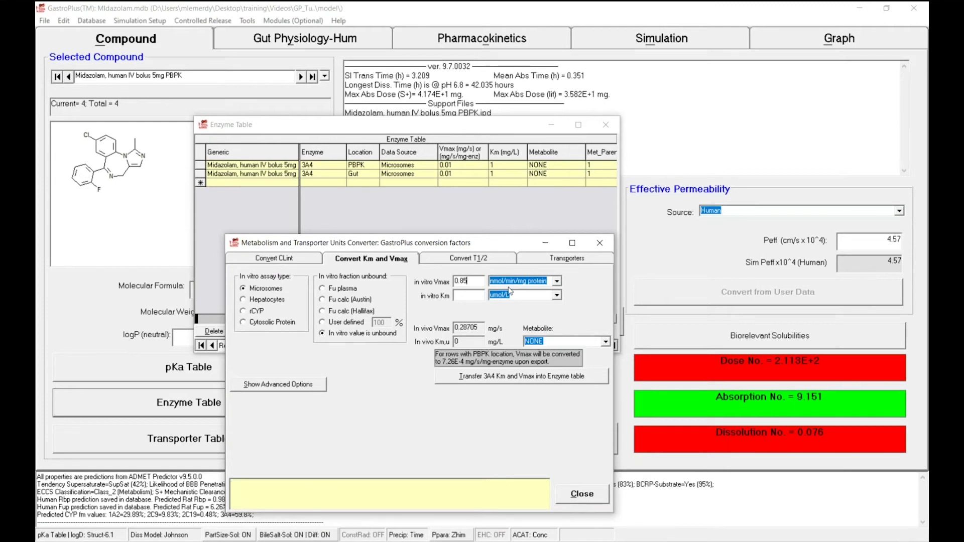
{"action": "left_click", "coordinate": [557, 282]}
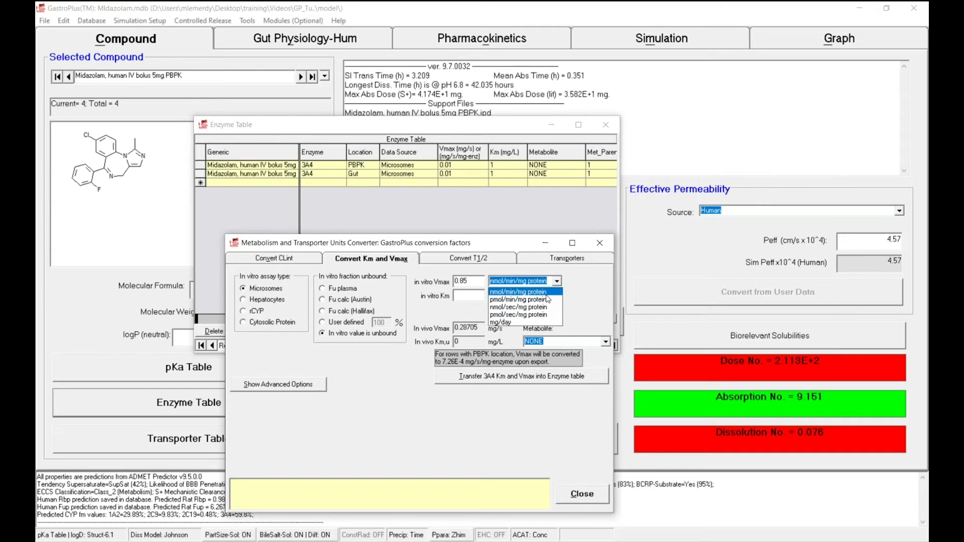
{"action": "left_click", "coordinate": [522, 291]}
{"action": "left_click", "coordinate": [468, 295]}
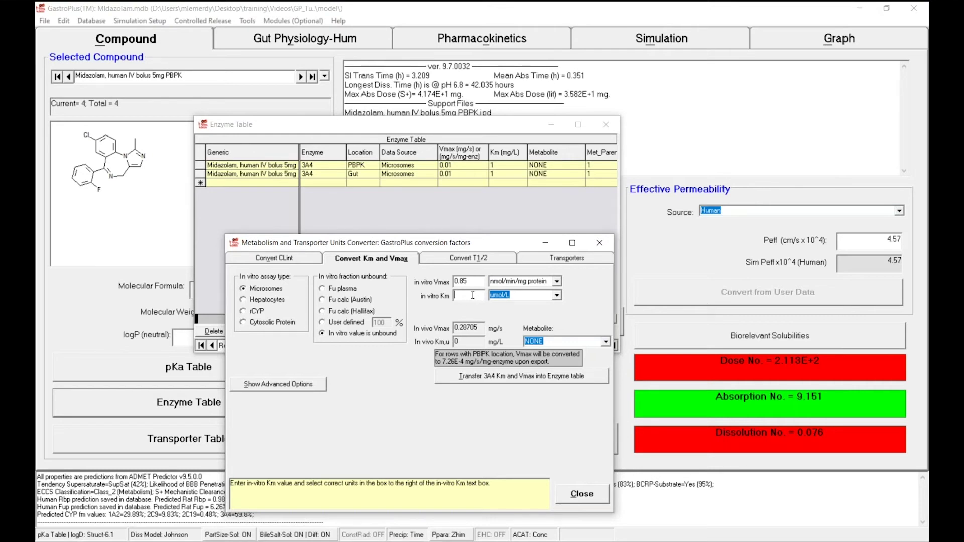
{"action": "type", "text": "3.7"}
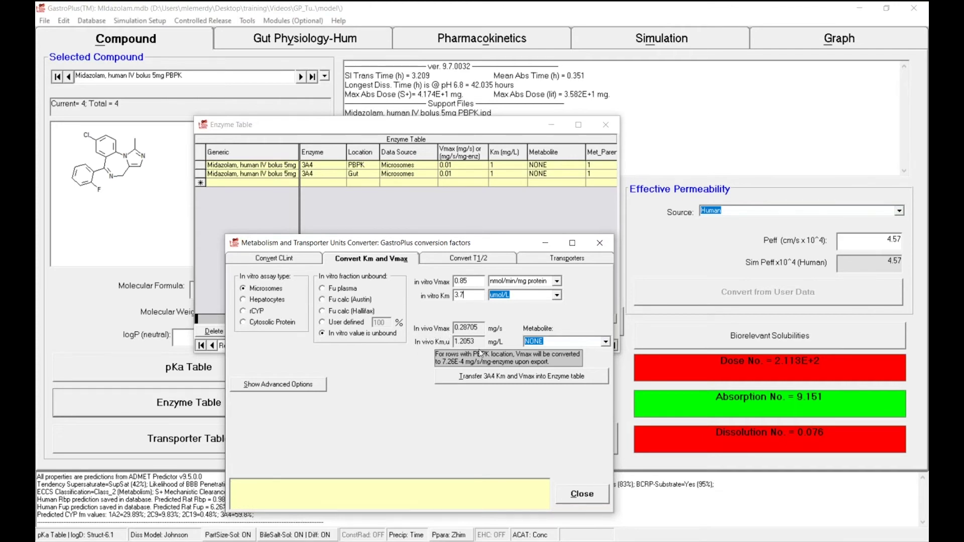
{"action": "mouse_move", "coordinate": [455, 329]}
{"action": "left_click", "coordinate": [450, 377]}
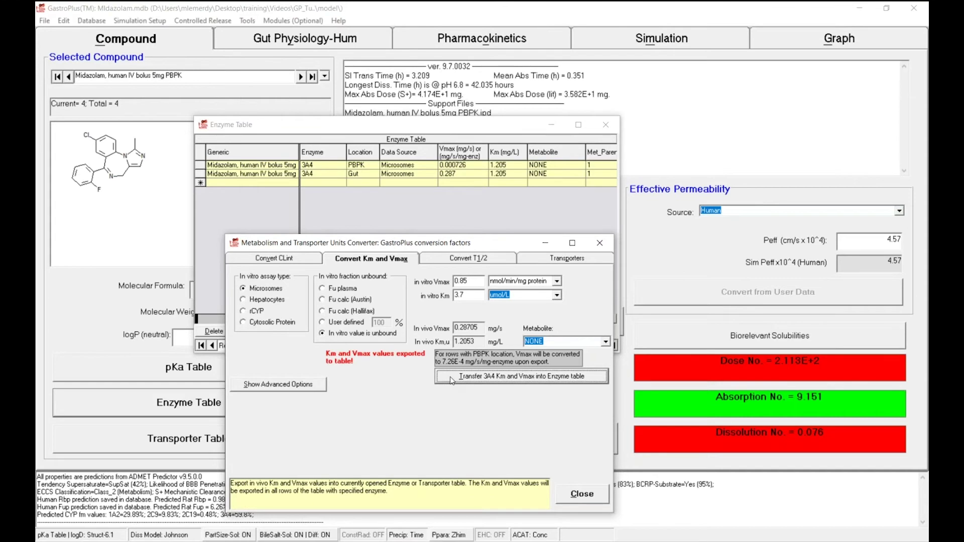
- Close the unit converter, save the PBPK and Gut 3A4 rows, and return to Pharmacokinetics
{"action": "left_click", "coordinate": [575, 496]}
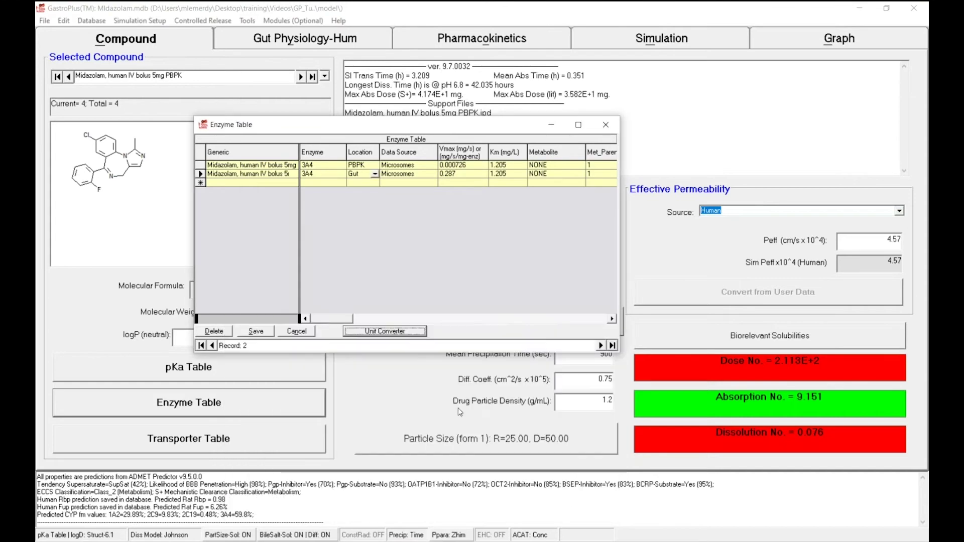
{"action": "left_click", "coordinate": [257, 331]}
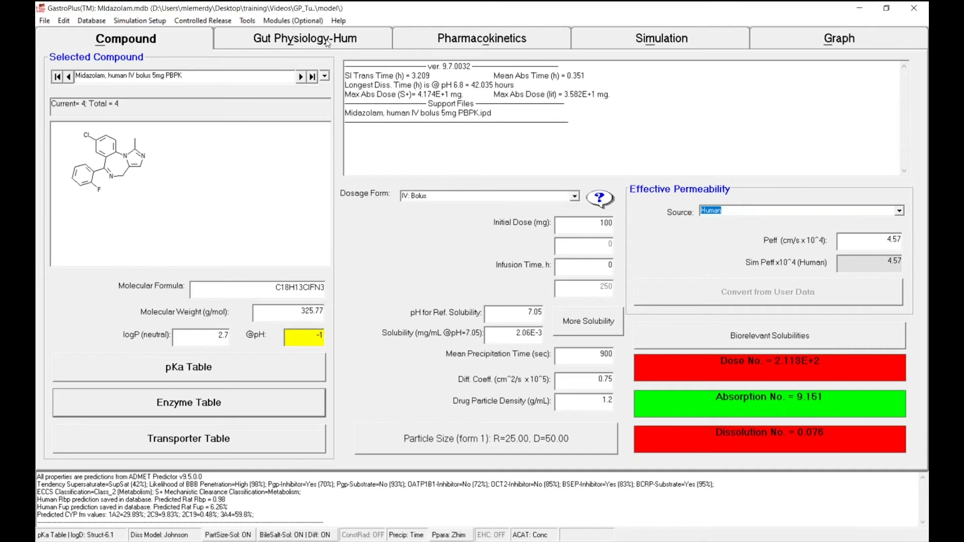
{"action": "left_click", "coordinate": [469, 41]}
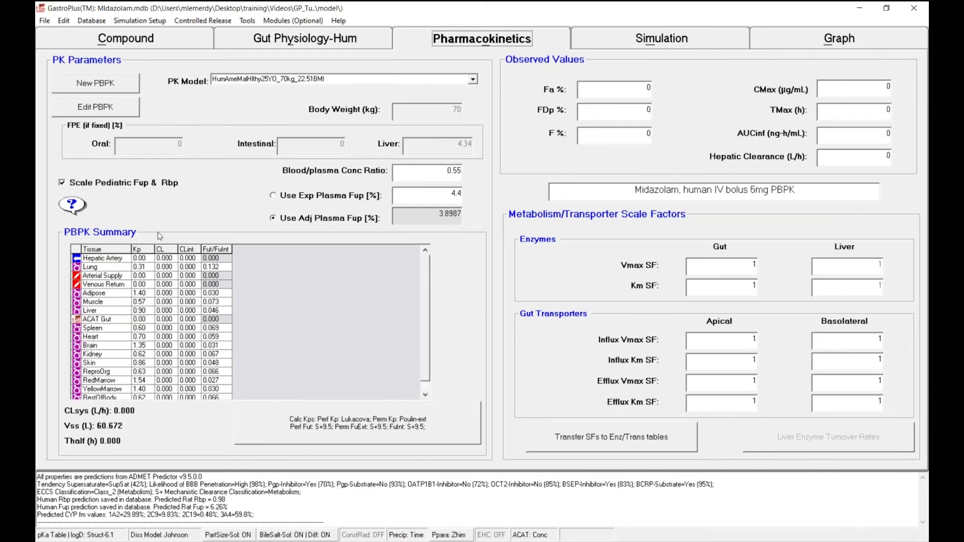
- In the PBPK editor, inspect the Liver's enzyme expression down to 3A4, cancelling without changes
{"action": "left_click", "coordinate": [108, 116]}
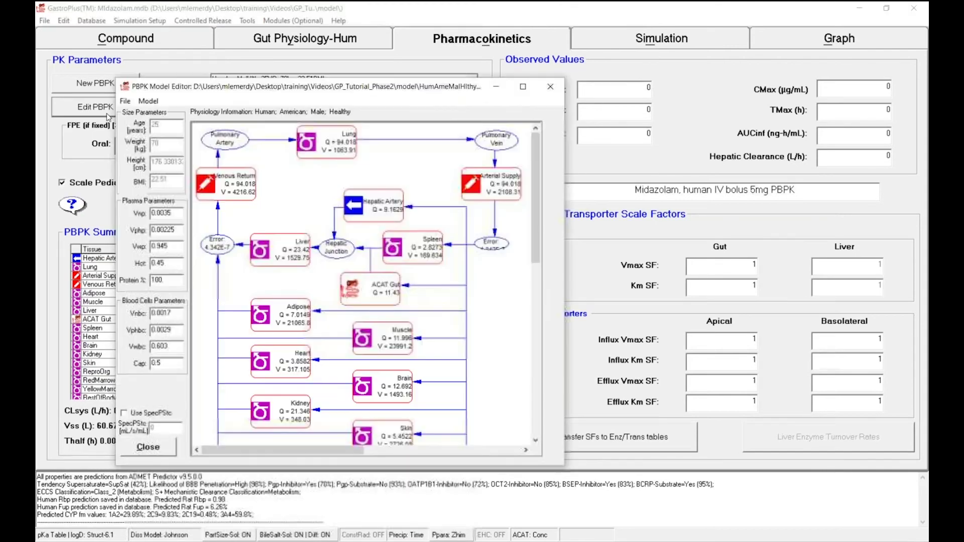
{"action": "left_click", "coordinate": [264, 251]}
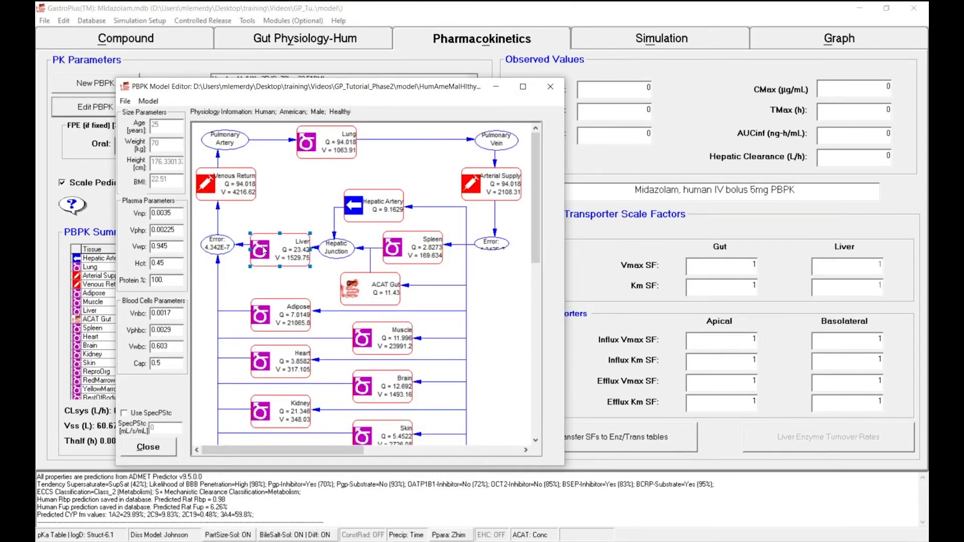
{"action": "double_click", "coordinate": [264, 251]}
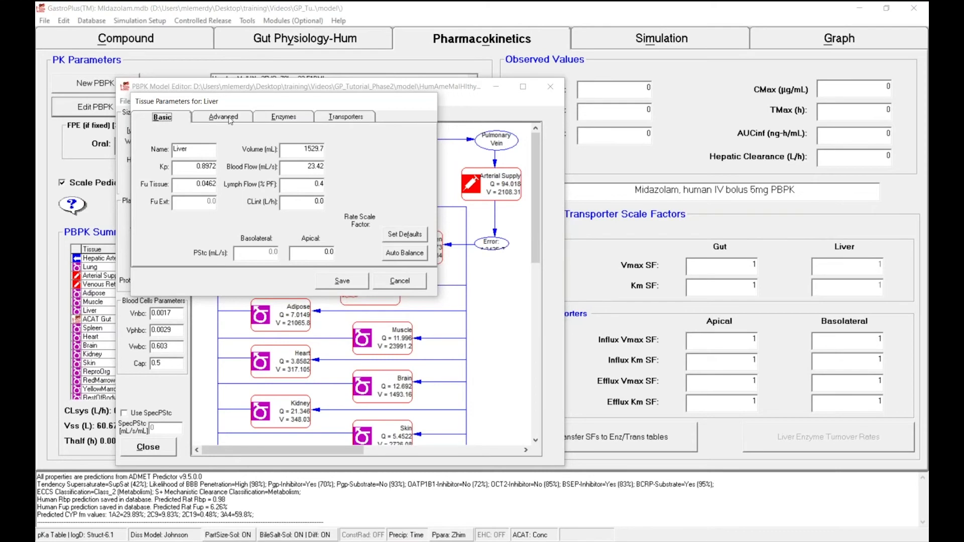
{"action": "left_click", "coordinate": [264, 122]}
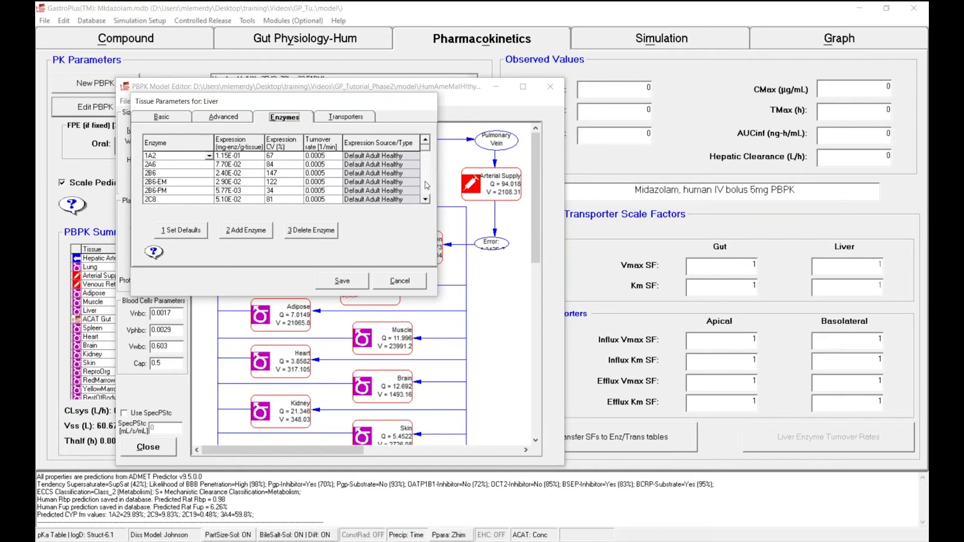
{"action": "left_click", "coordinate": [426, 200]}
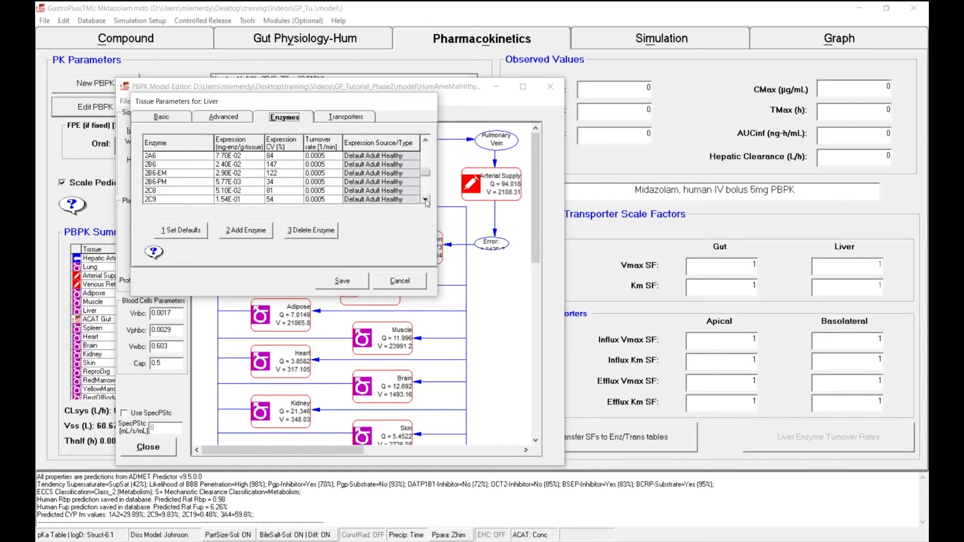
{"action": "left_click", "coordinate": [425, 200]}
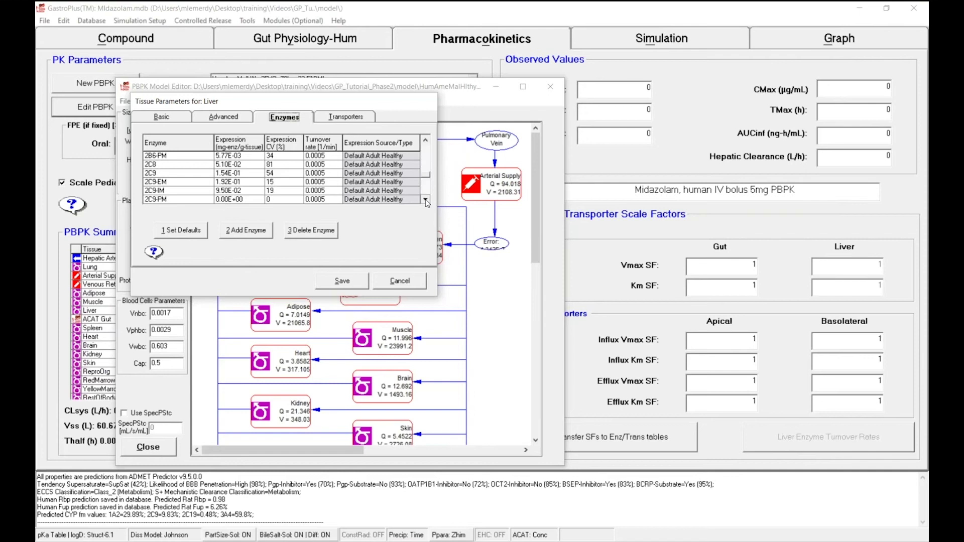
{"action": "left_click", "coordinate": [426, 199]}
{"action": "left_click", "coordinate": [425, 199]}
{"action": "left_click", "coordinate": [425, 200]}
{"action": "left_click", "coordinate": [425, 200]}
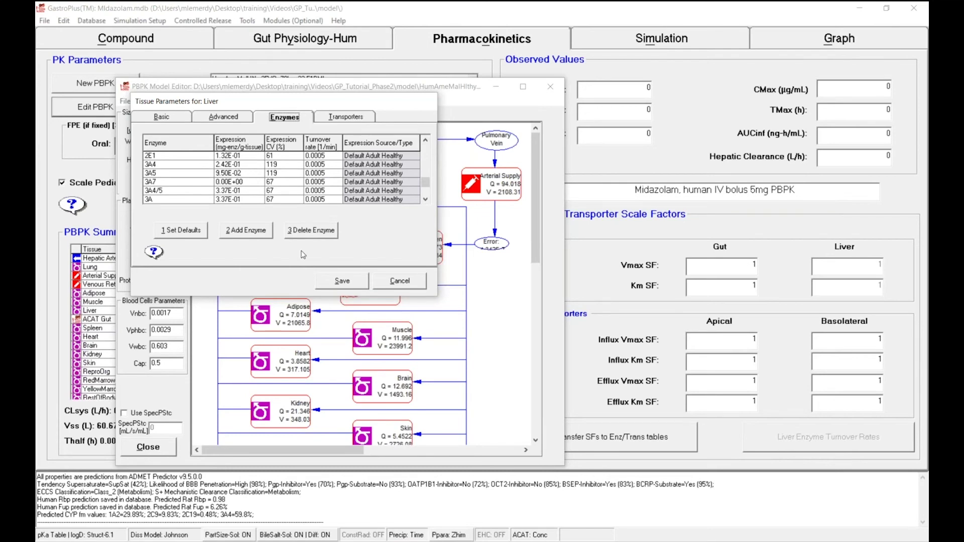
{"action": "left_click", "coordinate": [393, 283]}
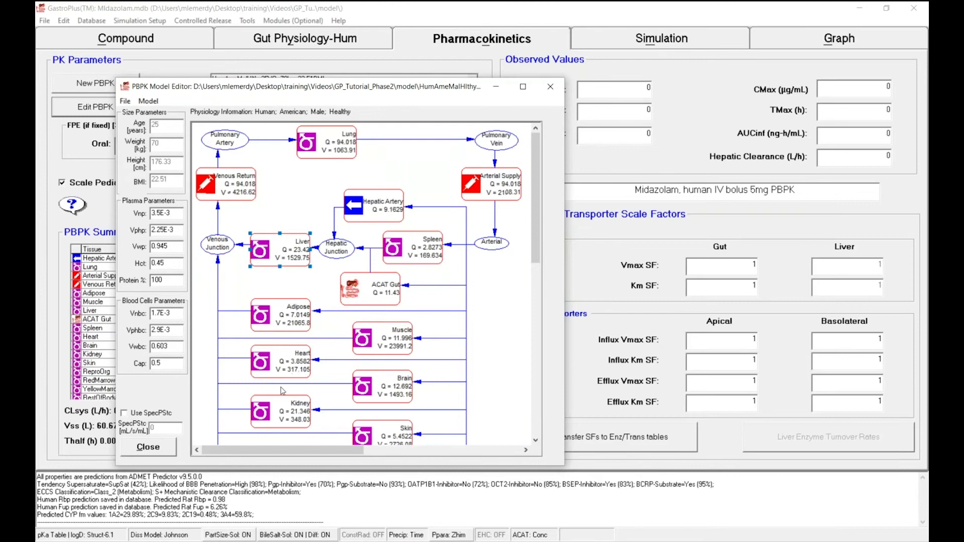
- Set the Kidney's filtration clearance method to fup*GFR and save, giving renal clearance 0.325 L/h
{"action": "left_click", "coordinate": [286, 413]}
{"action": "double_click", "coordinate": [287, 413]}
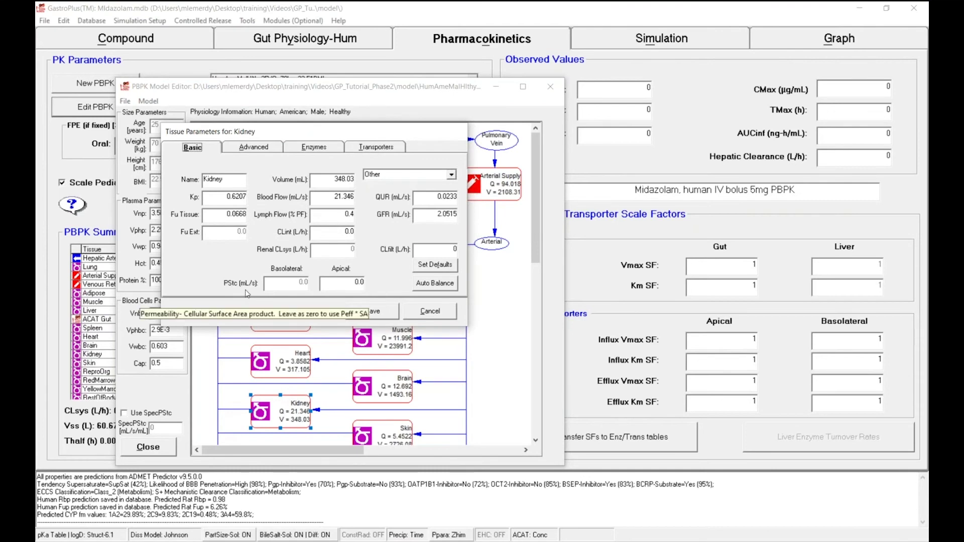
{"action": "left_click", "coordinate": [451, 174]}
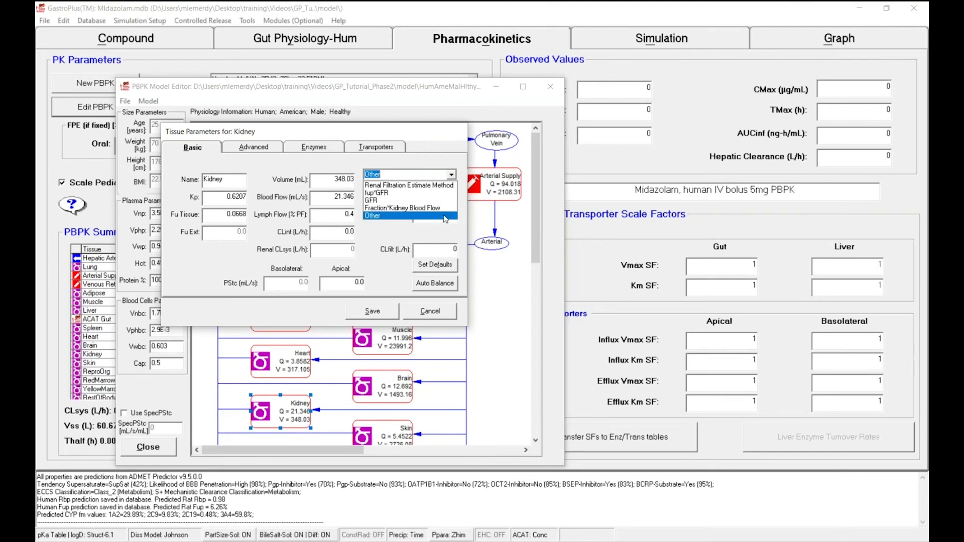
{"action": "left_click", "coordinate": [404, 194]}
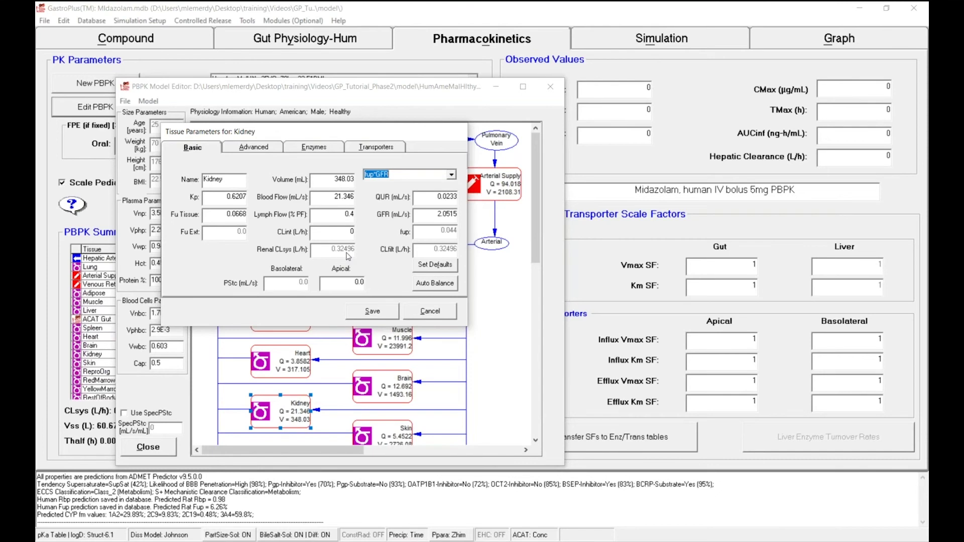
{"action": "left_click", "coordinate": [385, 315]}
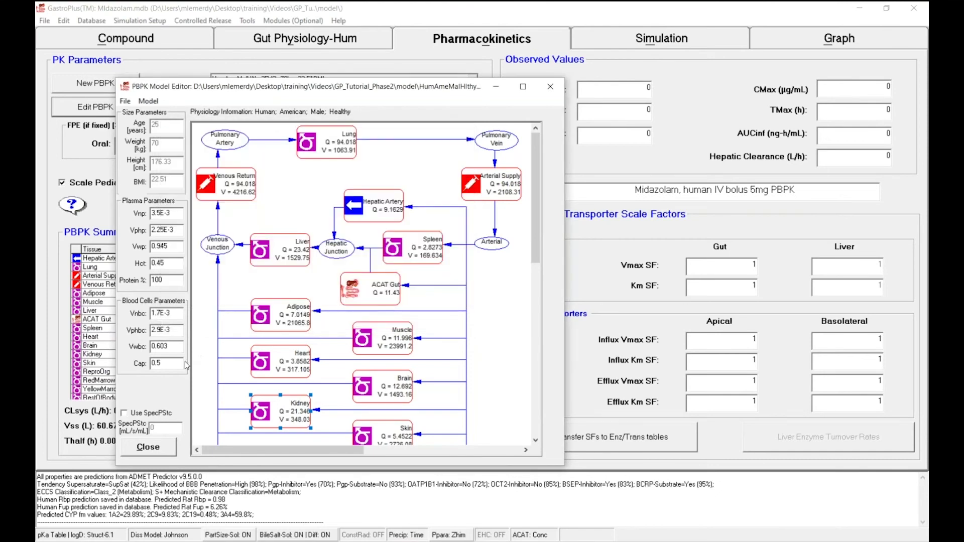
- Close the PBPK Model Editor and go to the Simulation page set to 24 h Single Sim
{"action": "left_click", "coordinate": [148, 447]}
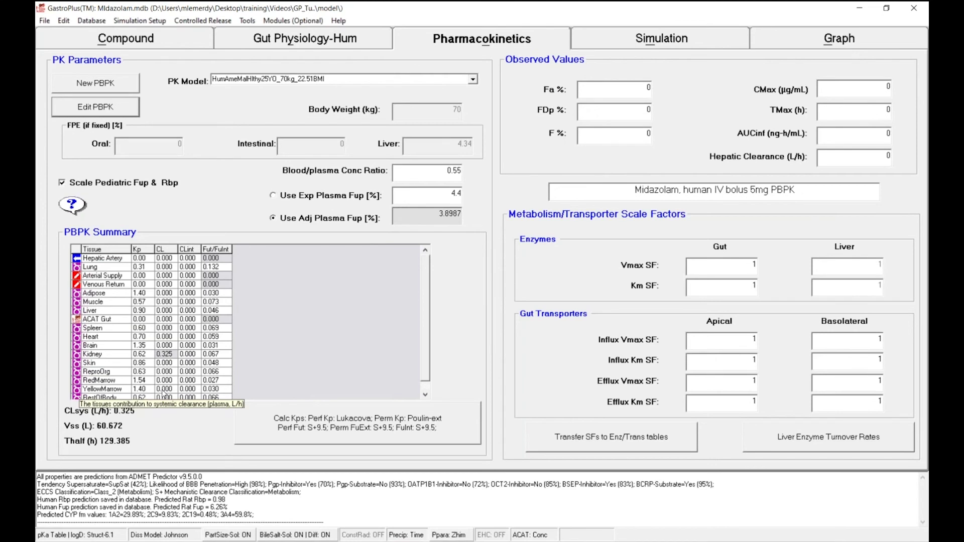
{"action": "left_click", "coordinate": [600, 48]}
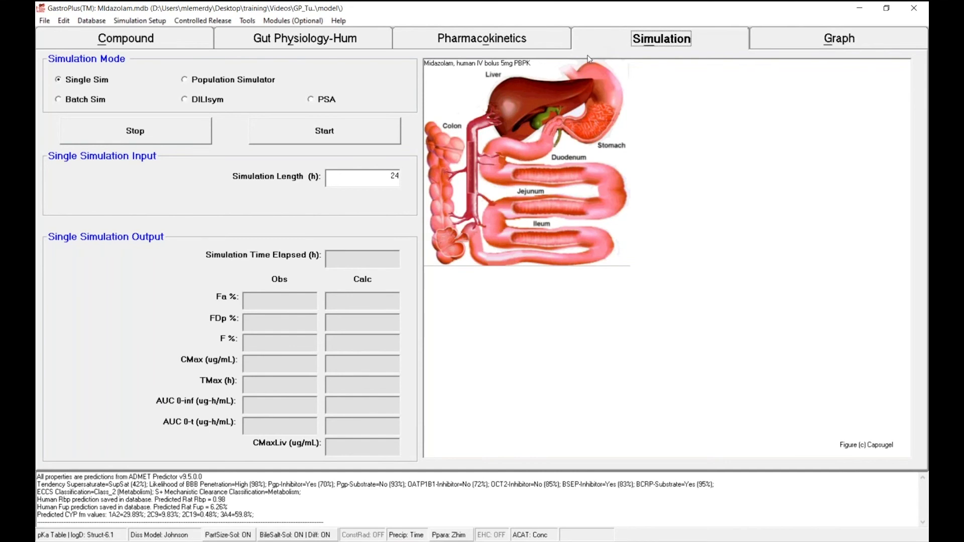
- Run the 24-hour simulation, confirming the start check, then return to the Compound page
{"action": "left_click", "coordinate": [316, 141]}
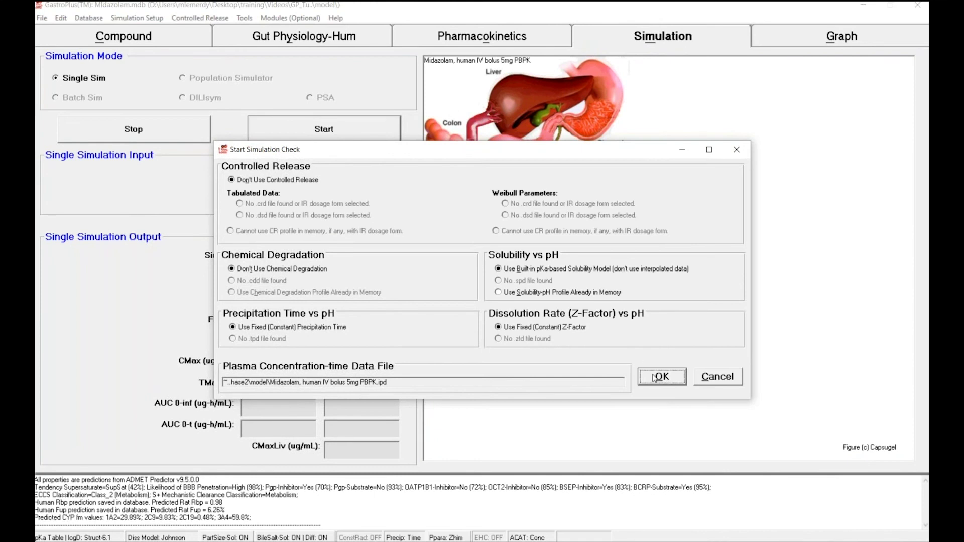
{"action": "left_click", "coordinate": [655, 378]}
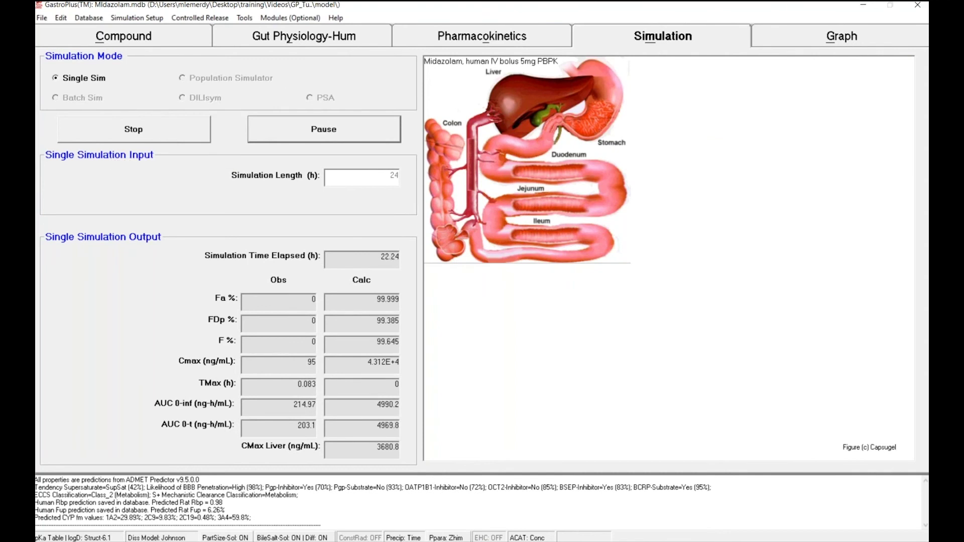
{"action": "left_click", "coordinate": [129, 40]}
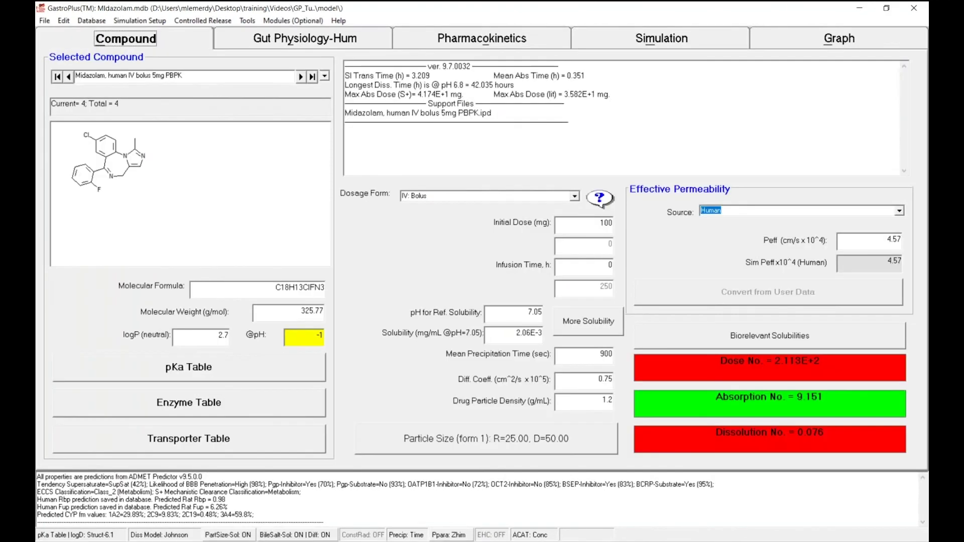
- Set the initial dose to 5 mg and run the simulation
{"action": "left_click", "coordinate": [579, 221]}
{"action": "type", "text": "5"}
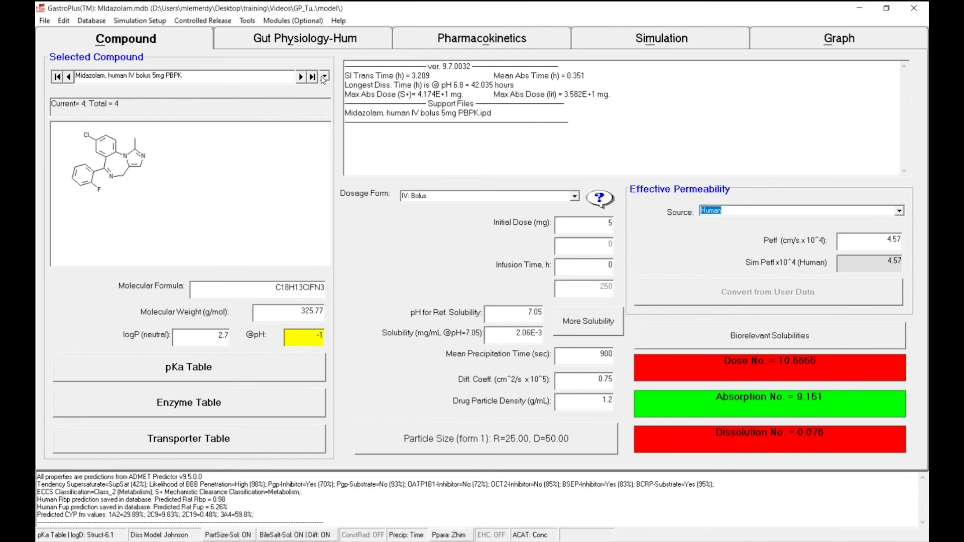
{"action": "left_click", "coordinate": [617, 48]}
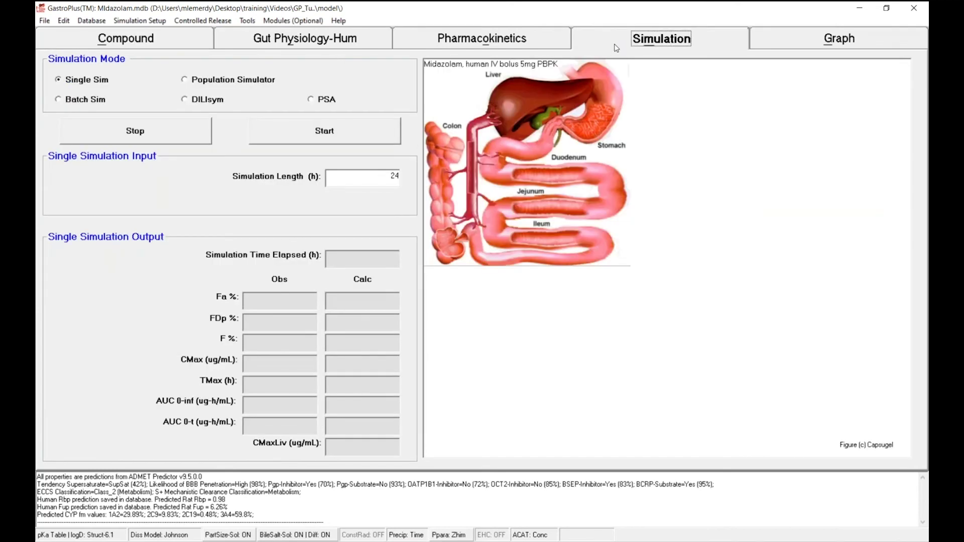
{"action": "left_click", "coordinate": [316, 134]}
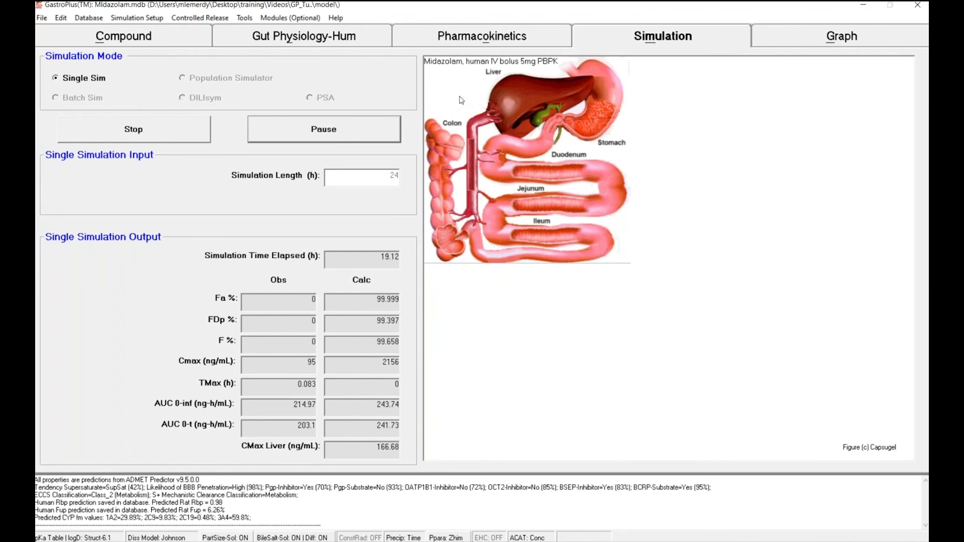
- Shorten the simulation length to 12 hours and rerun it
{"action": "double_click", "coordinate": [394, 175]}
{"action": "type", "text": "14"}
{"action": "left_click", "coordinate": [343, 133]}
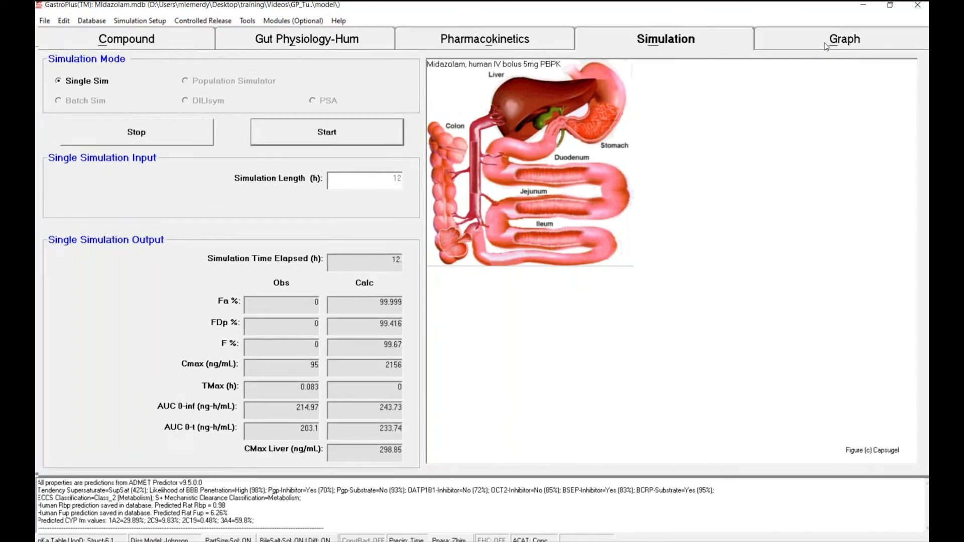
{"action": "left_click", "coordinate": [826, 45]}
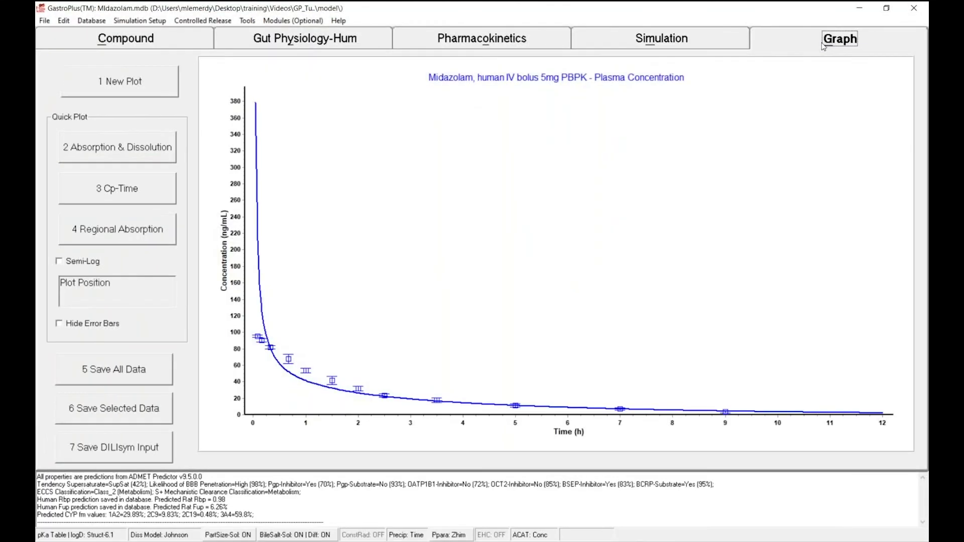
{"action": "left_click", "coordinate": [705, 45]}
{"action": "left_click", "coordinate": [460, 43]}
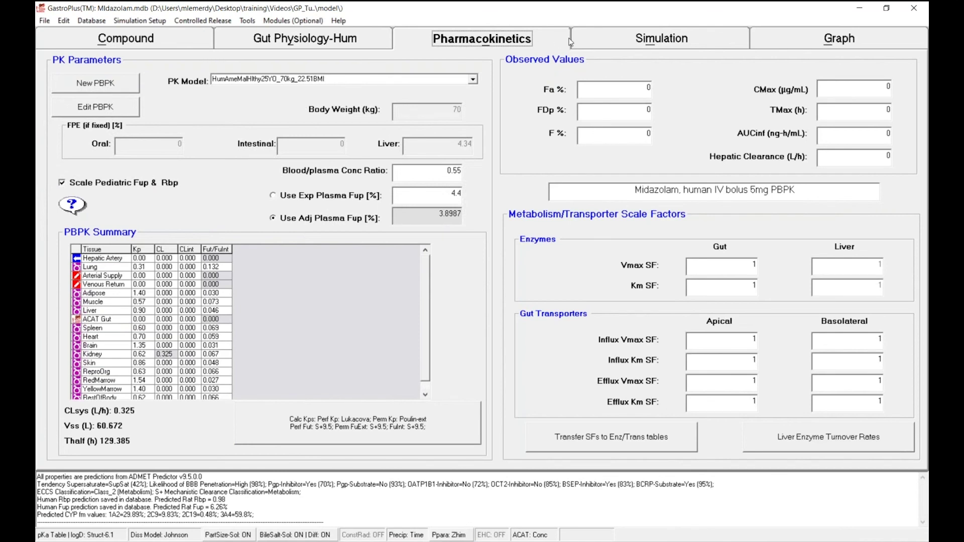
{"action": "left_click", "coordinate": [593, 39]}
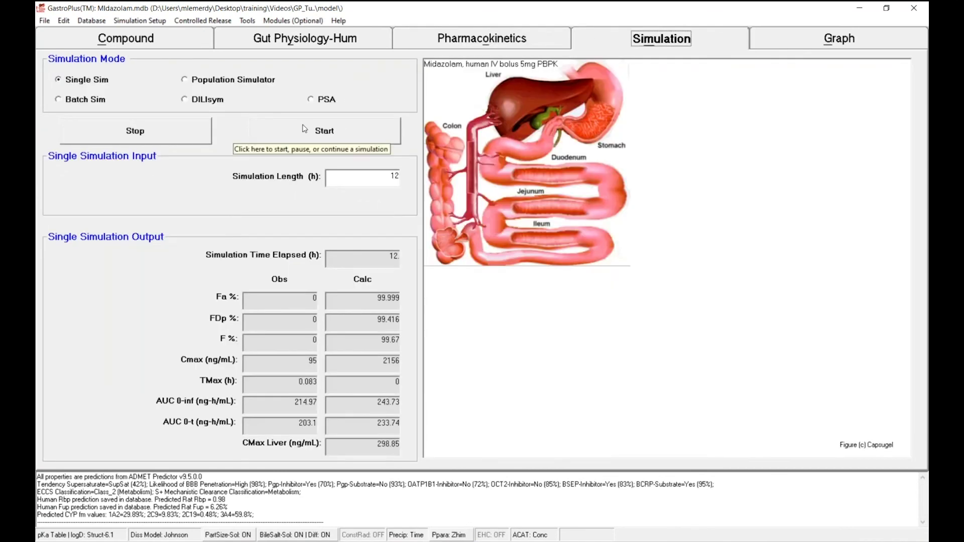
{"action": "left_click", "coordinate": [302, 129]}
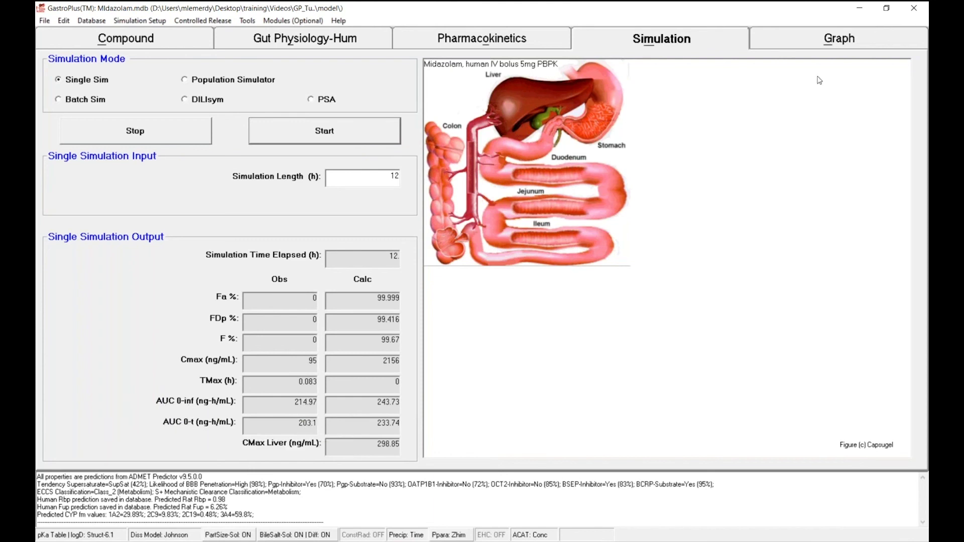
- Display the midazolam plasma concentration graph on a semi-log axis
{"action": "left_click", "coordinate": [834, 45]}
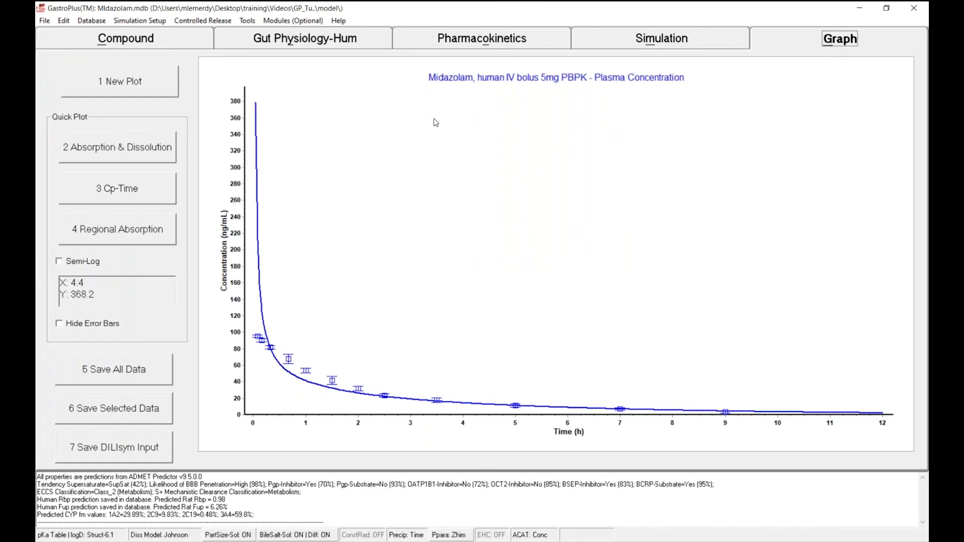
{"action": "left_click", "coordinate": [76, 266]}
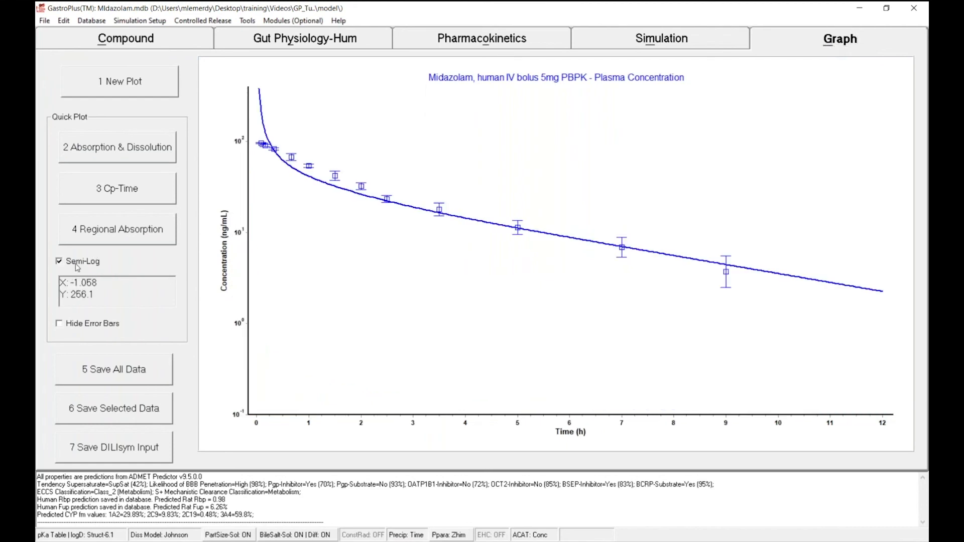